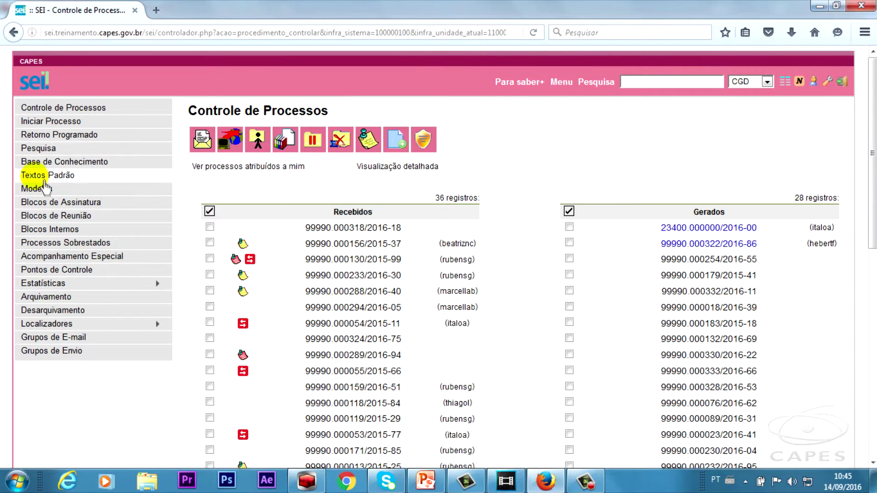
# - Open the Blocos de Assinatura list and examine its Geradora and Disponibilização columns and the state of block 330
pyautogui.click(38, 202)
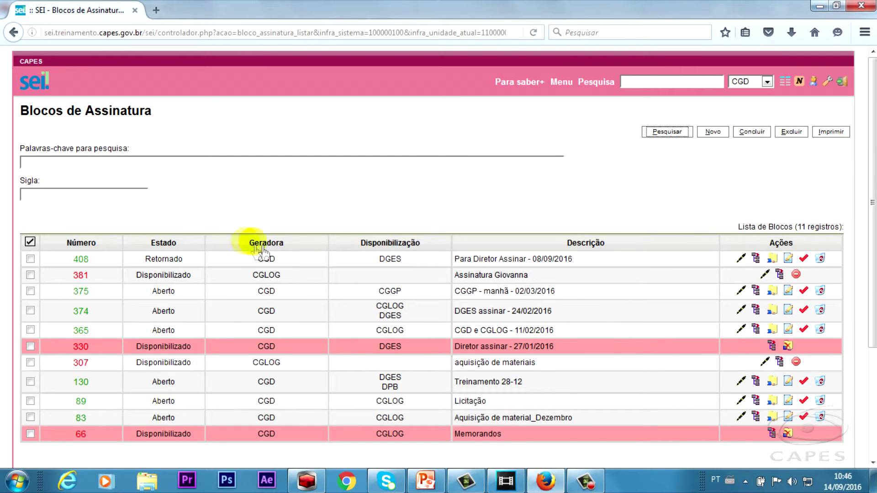
pyautogui.moveTo(248, 242); pyautogui.dragTo(300, 257)
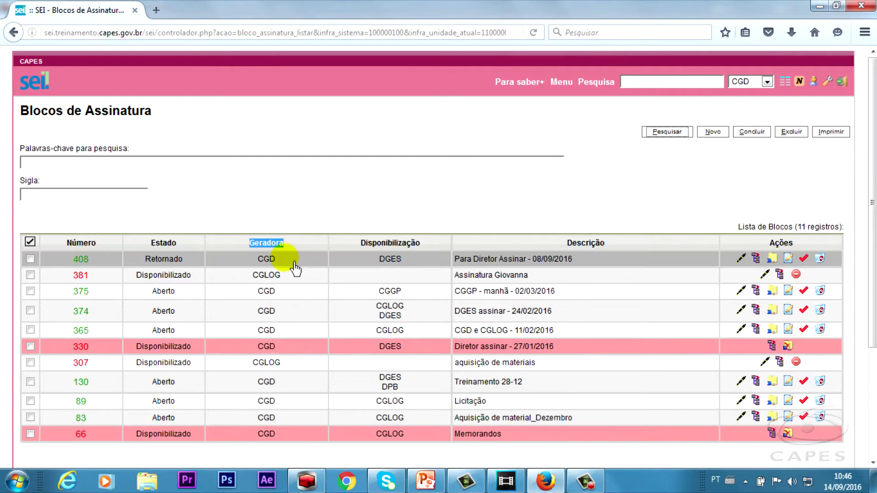
pyautogui.moveTo(366, 244); pyautogui.dragTo(432, 255)
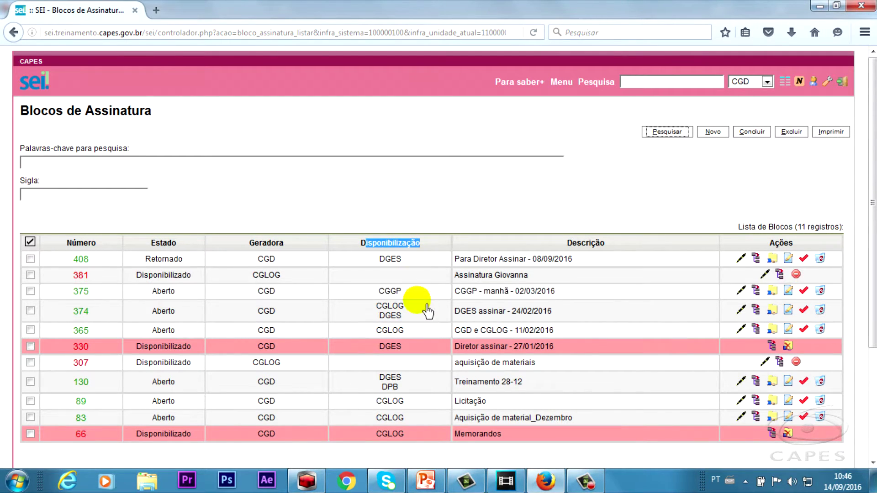
pyautogui.click(451, 213)
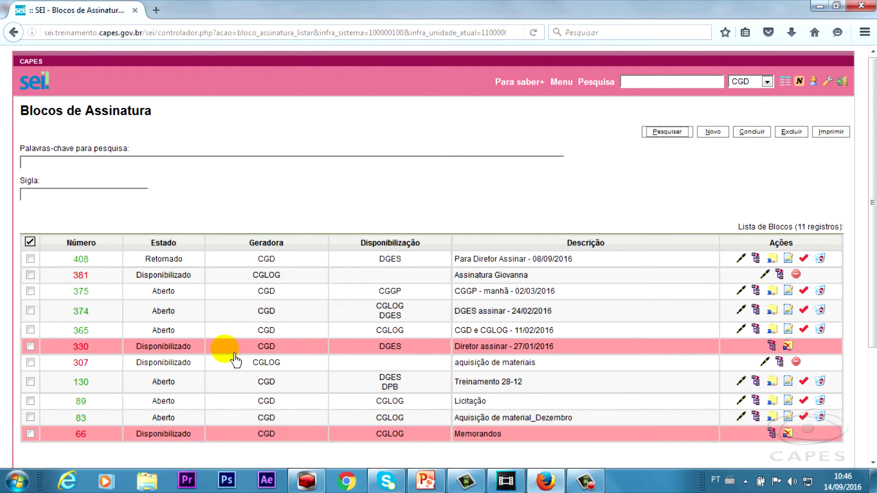
pyautogui.moveTo(206, 355); pyautogui.dragTo(144, 352)
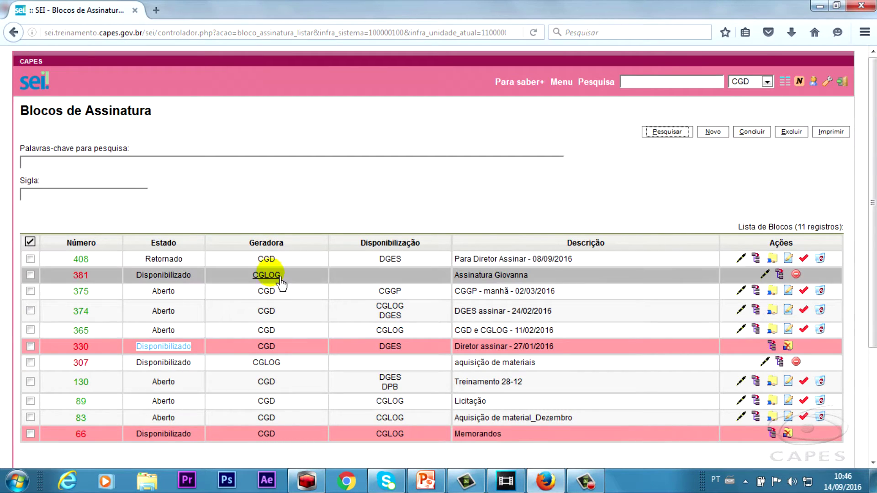
# - Return signature block 381 to its originating unit, CGLOG
pyautogui.moveTo(303, 278); pyautogui.dragTo(259, 280)
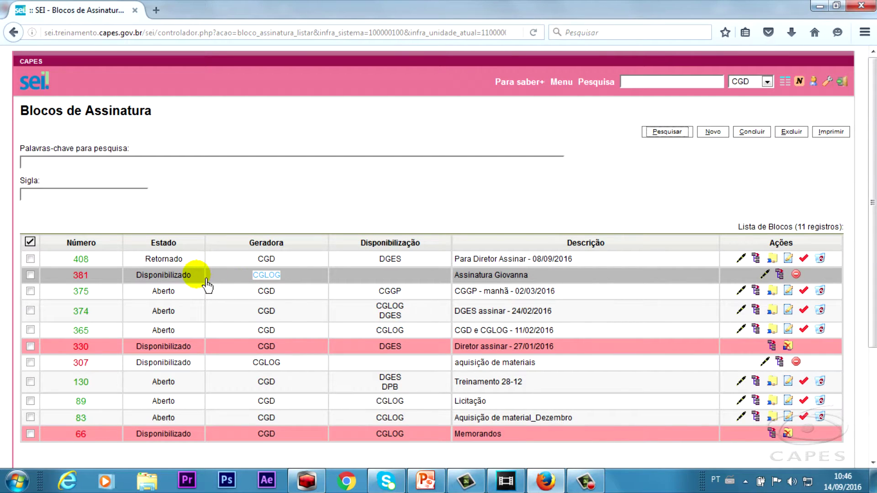
pyautogui.doubleClick(139, 274)
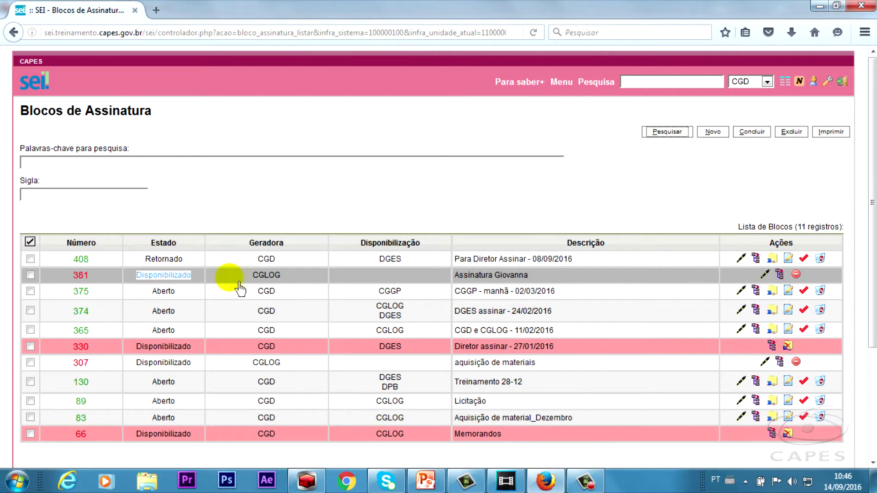
pyautogui.click(801, 280)
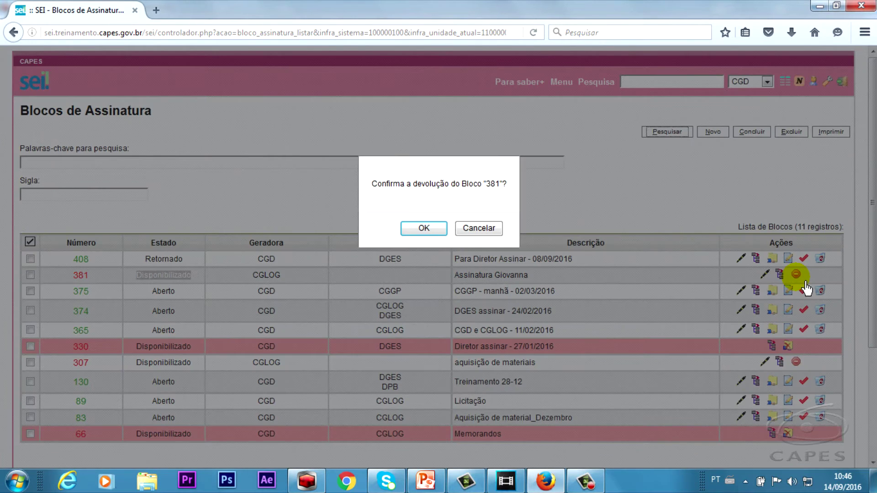
pyautogui.press('Return')
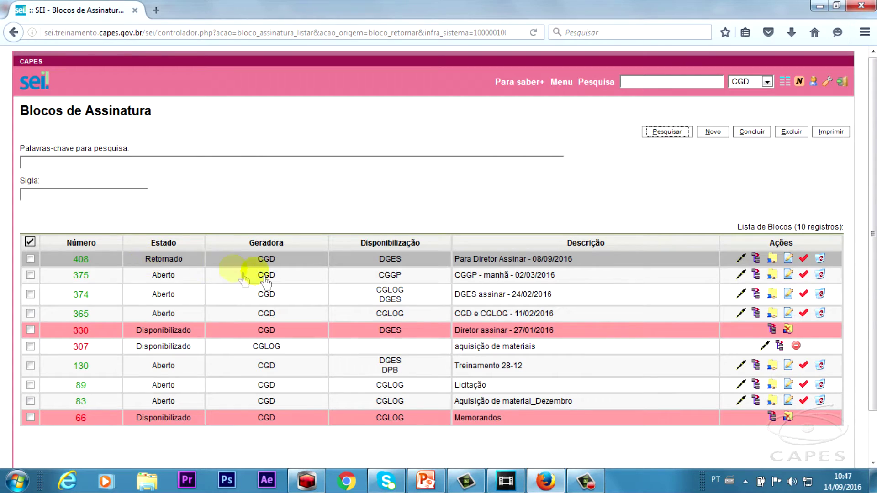
# - Open the documents of signature block 307, view the listed memorandum's process, and go back to the block's document list
pyautogui.click(786, 352)
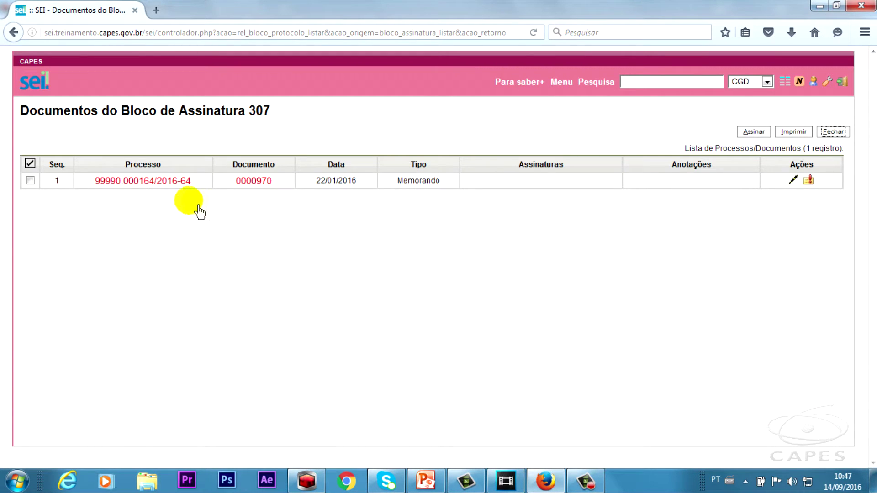
pyautogui.click(172, 185)
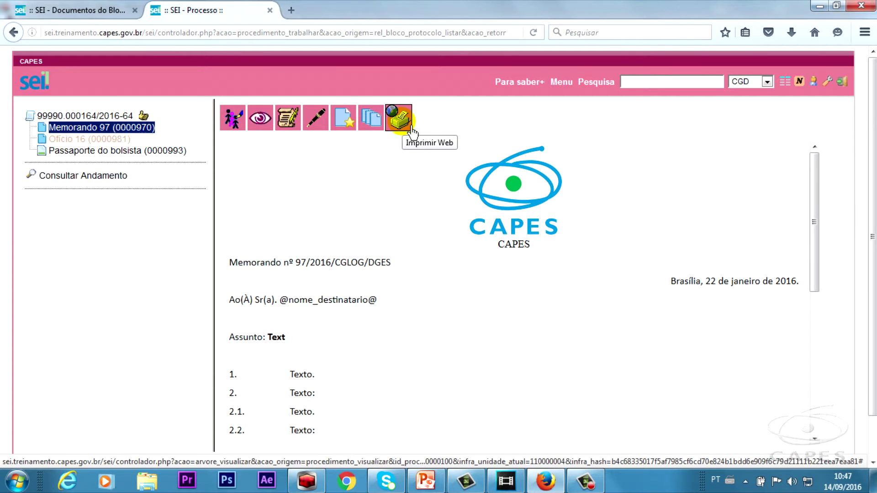
pyautogui.click(125, 20)
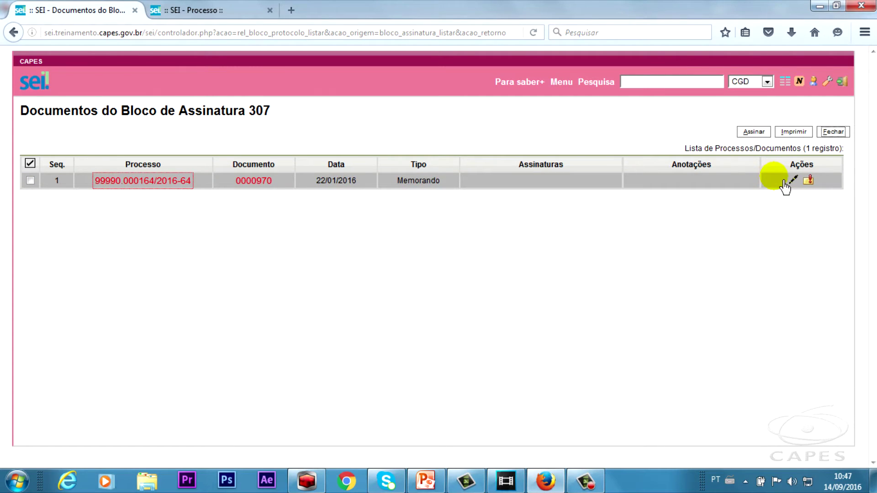
# - Add the annotation "teste" to the memorandum in signature block 307
pyautogui.click(813, 189)
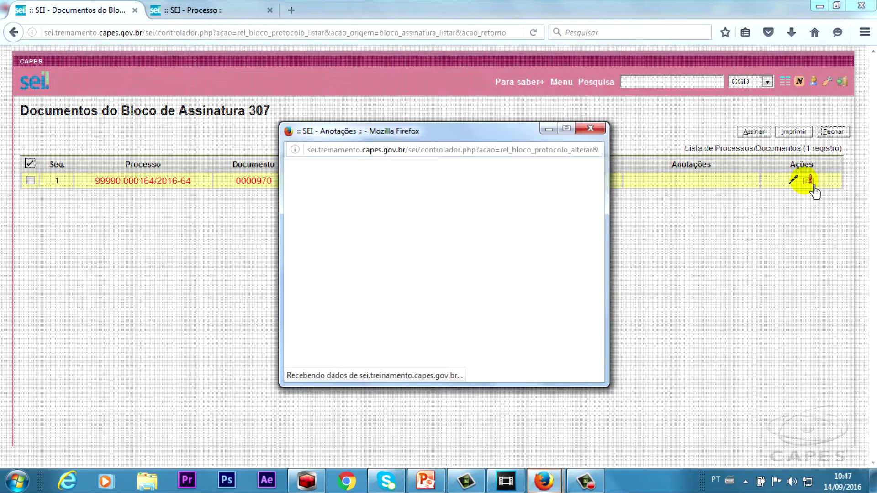
pyautogui.write('teste')
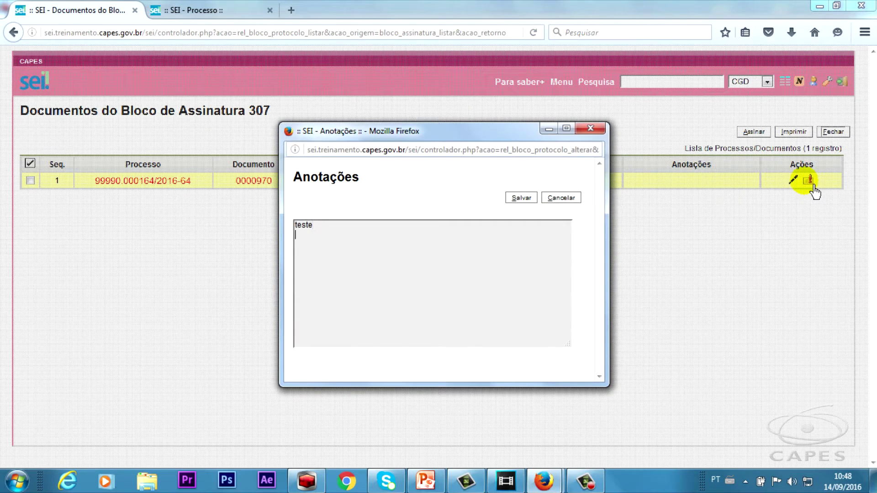
pyautogui.click(522, 199)
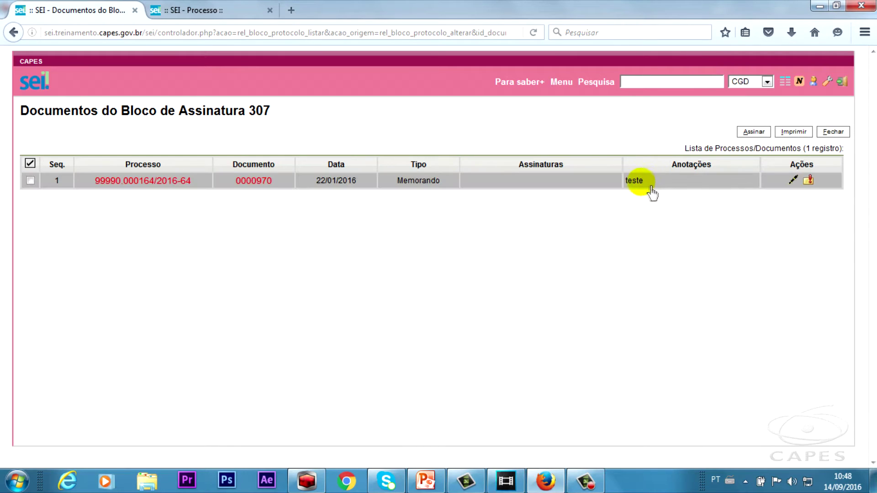
pyautogui.doubleClick(634, 181)
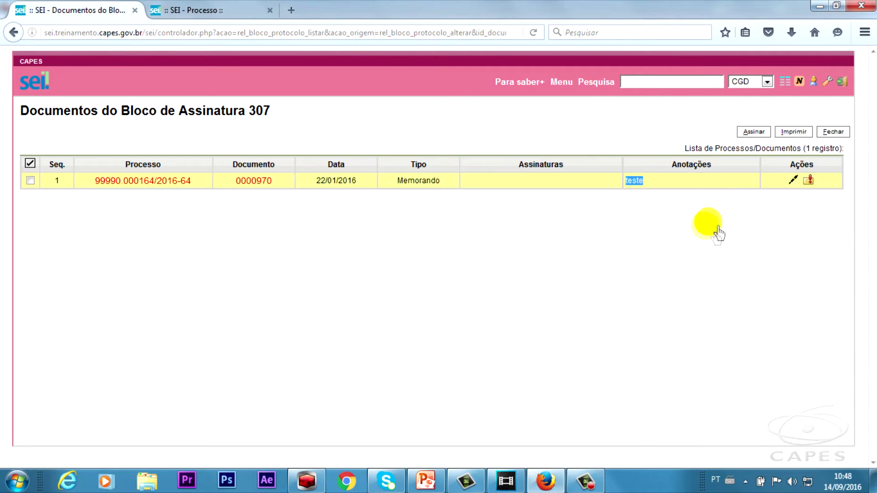
pyautogui.click(681, 237)
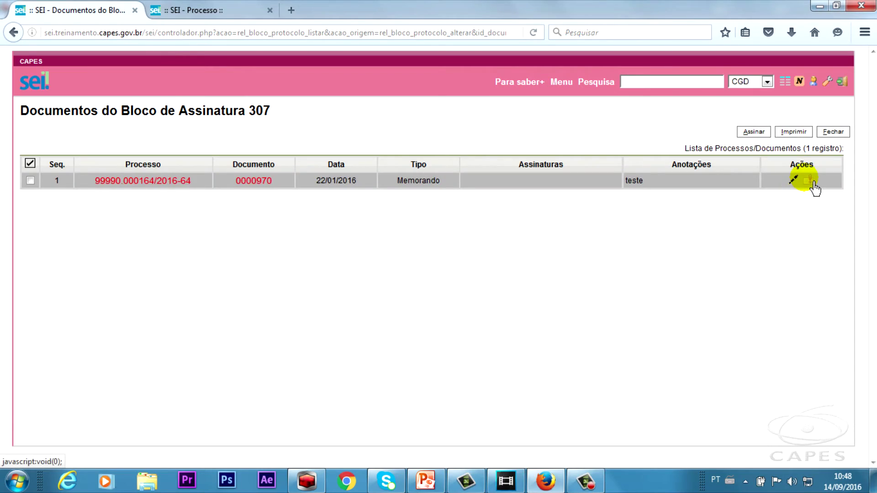
# - Clear the annotation text of the memorandum in signature block 307 and save it
pyautogui.click(794, 180)
pyautogui.moveTo(421, 245); pyautogui.dragTo(284, 251)
pyautogui.press('Delete')
pyautogui.click(537, 201)
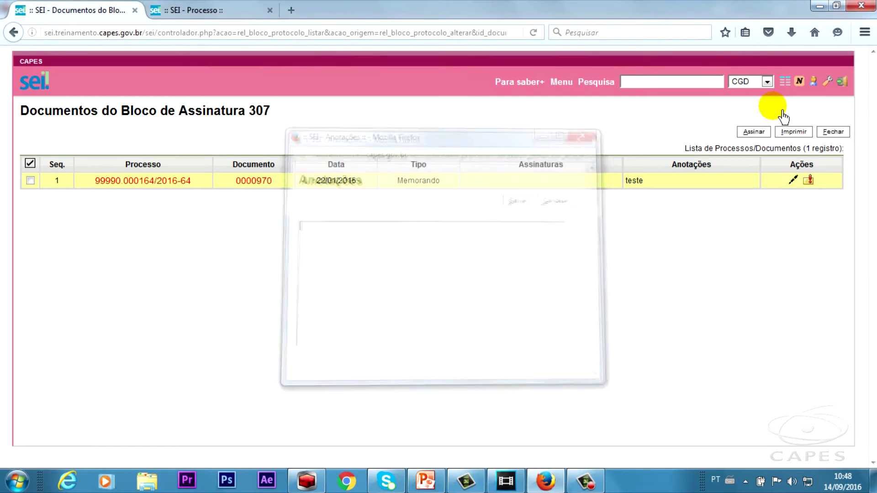
# - Start a new signature block with the description "Para assinatura do Coordenador-Geral de Recursos Logísticos"
pyautogui.click(791, 87)
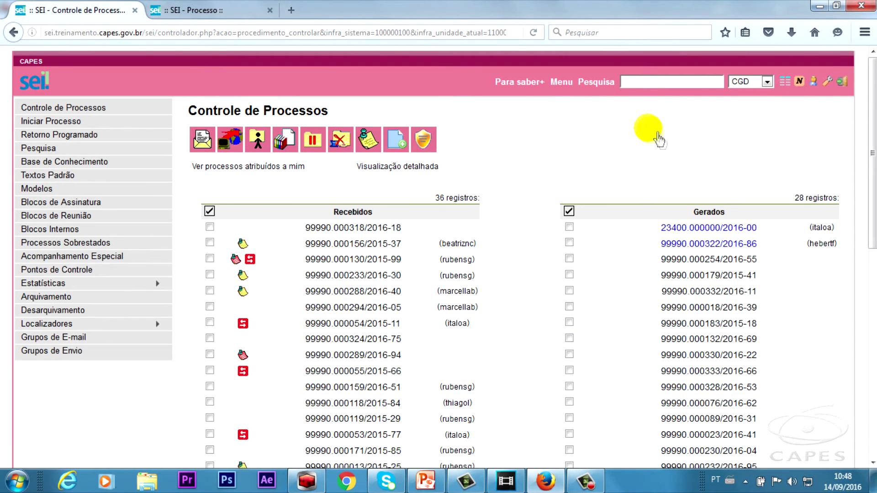
pyautogui.click(101, 204)
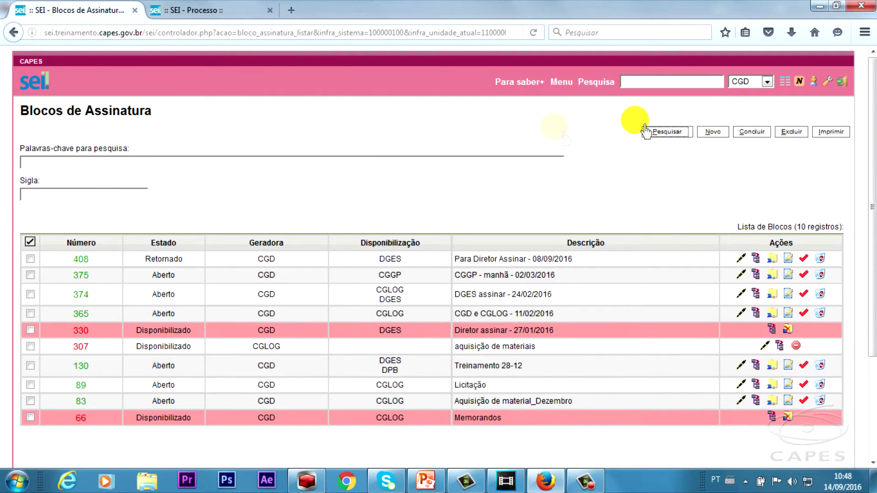
pyautogui.click(713, 132)
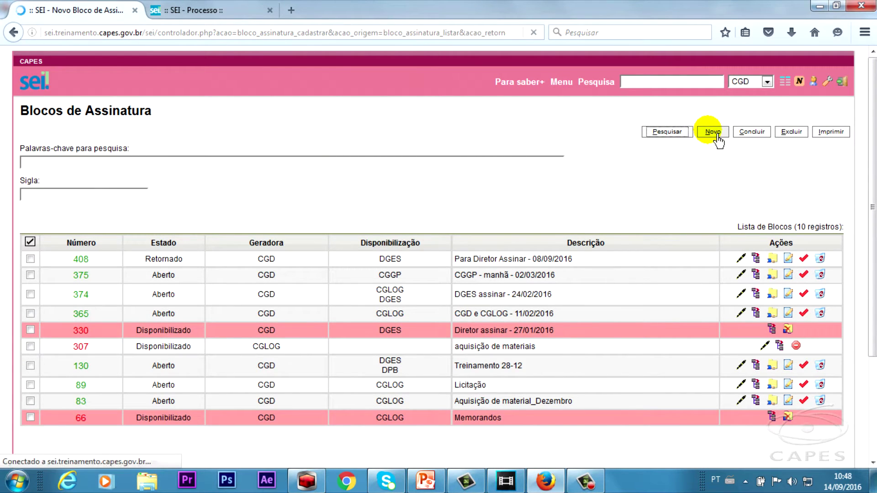
pyautogui.write('Para assinatura do Coordenador')
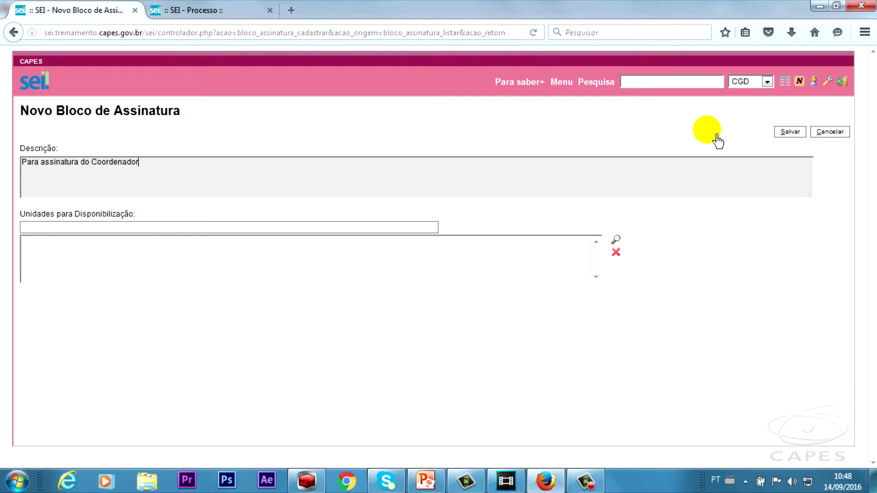
pyautogui.write('-Geral de Recurs')
pyautogui.press('BackSpace')
pyautogui.write('rsos Log')
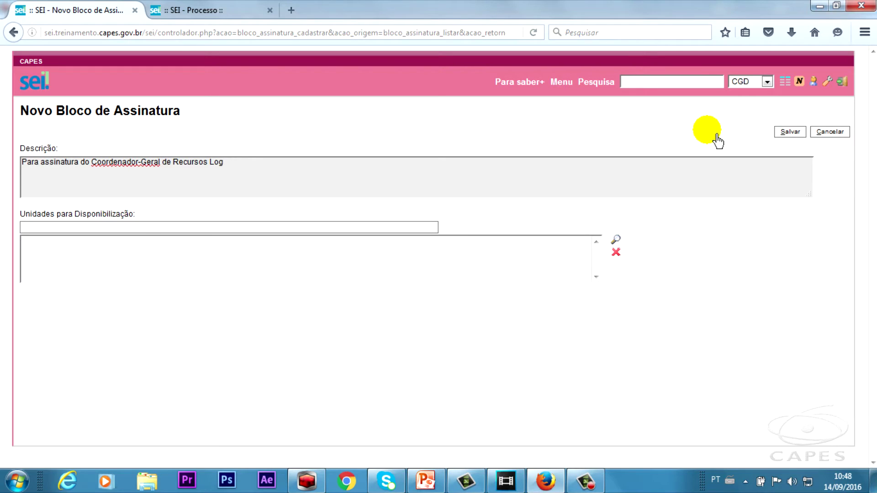
pyautogui.write('~isticos')
pyautogui.press('Tab')
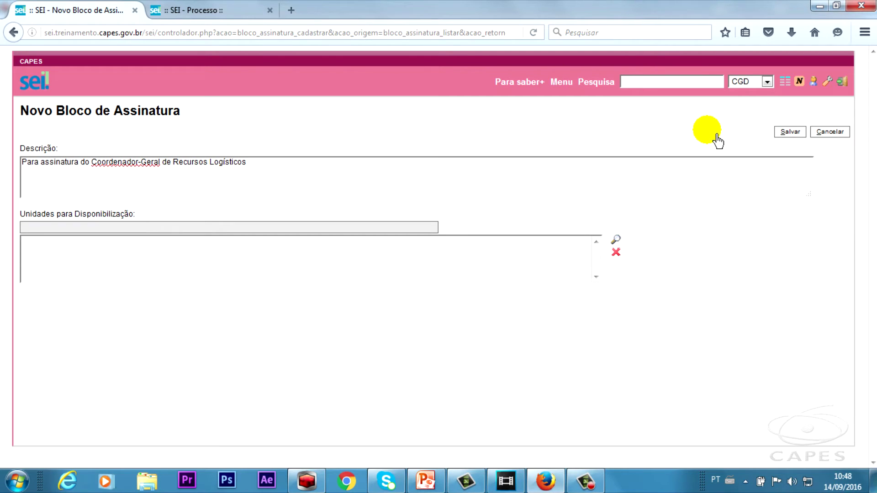
# - Add CGLOG - Coordenação-Geral de Recursos Logísticos as the unit the block is made available to, and save the block
pyautogui.write('cglog')
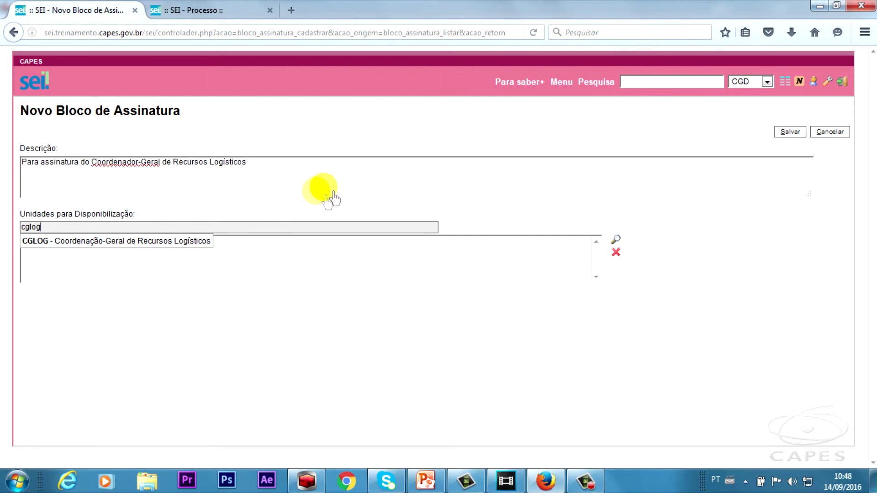
pyautogui.click(209, 243)
pyautogui.write('cgd')
pyautogui.press('BackSpace')
pyautogui.press('BackSpace')
pyautogui.press('BackSpace')
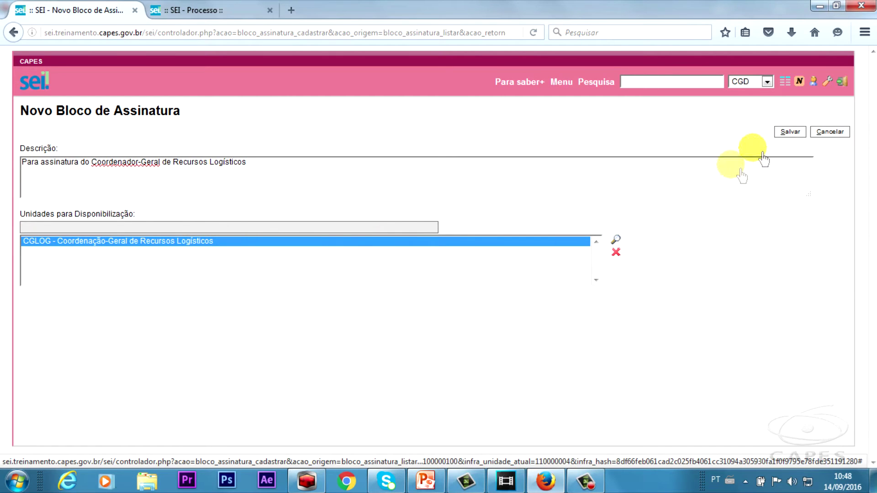
pyautogui.click(794, 137)
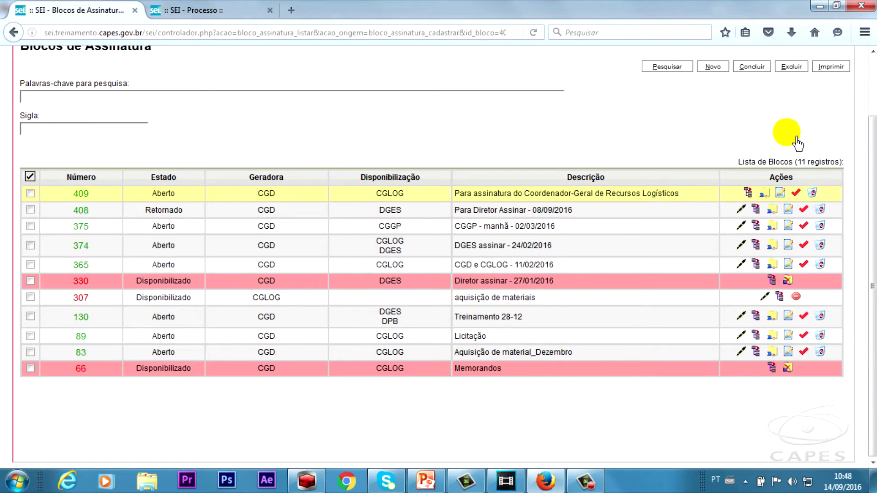
# - Review the new block 409 in the list and view its edit form, leaving without changes
pyautogui.moveTo(35, 182); pyautogui.dragTo(714, 192)
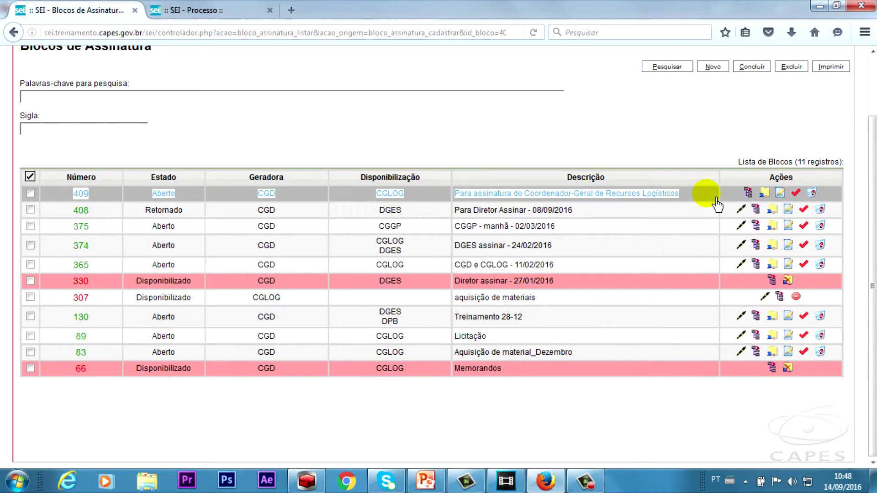
pyautogui.click(714, 193)
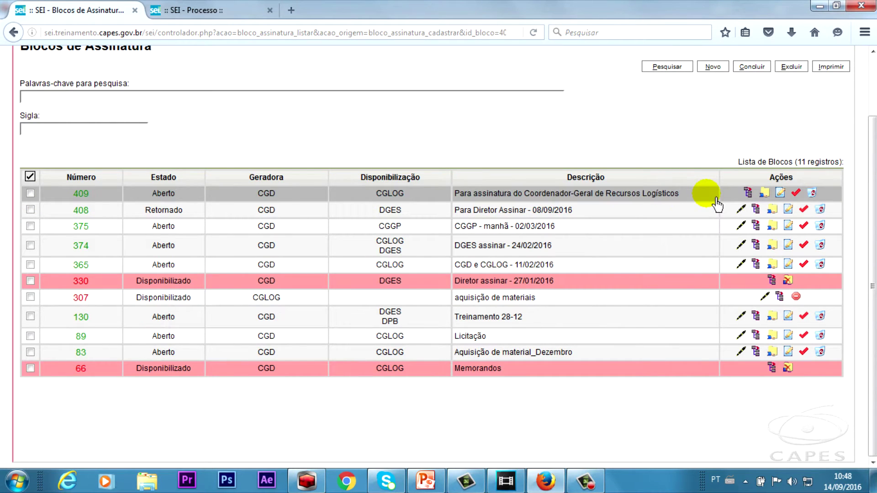
pyautogui.click(784, 199)
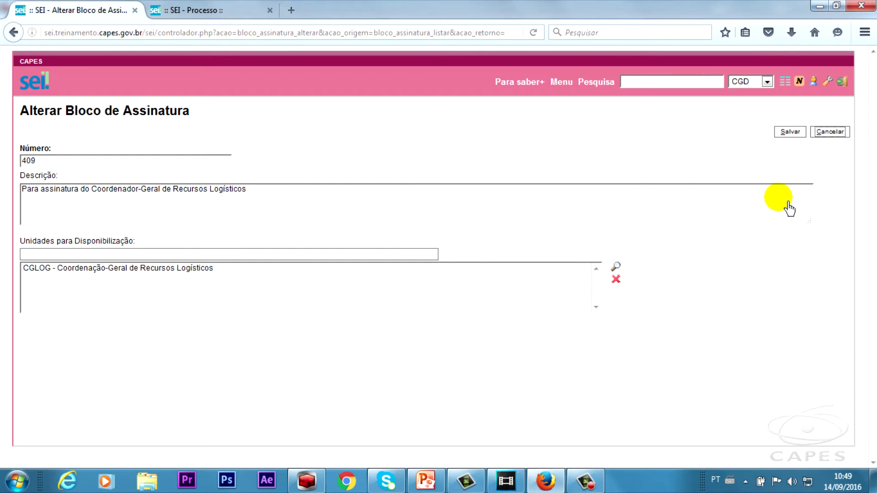
pyautogui.click(830, 133)
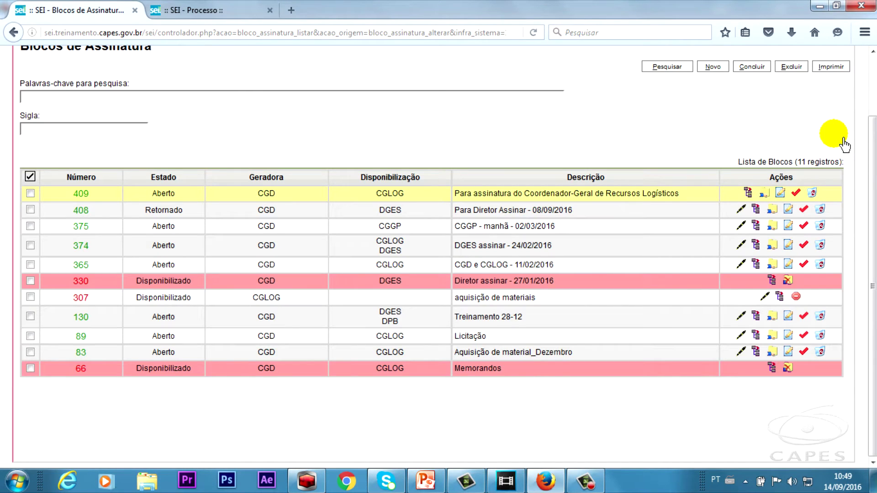
pyautogui.scroll(2, 836, 141)
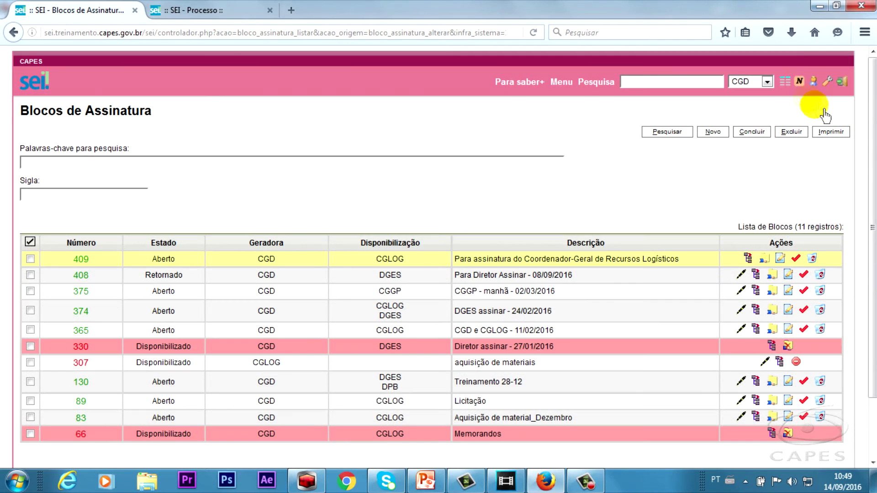
# - Return to Controle de Processos, open generated process 99990.000322/2016-86 and display its document Memorando 60
pyautogui.click(795, 85)
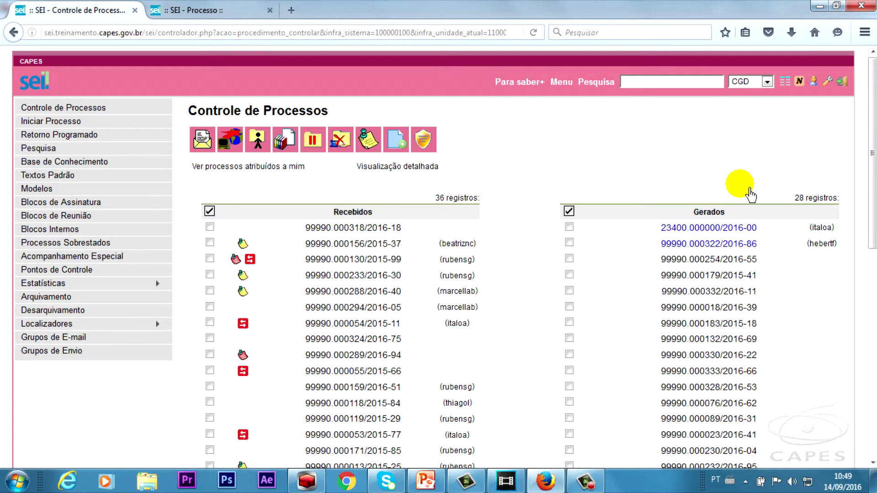
pyautogui.click(730, 245)
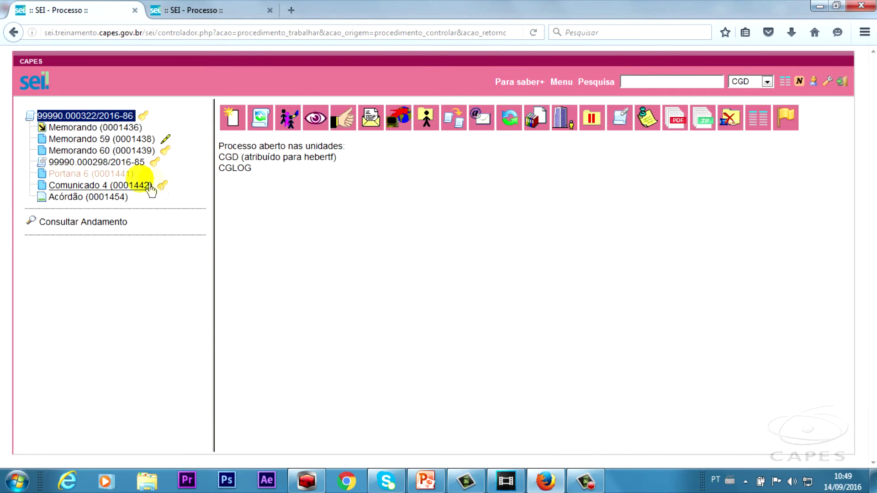
pyautogui.click(149, 153)
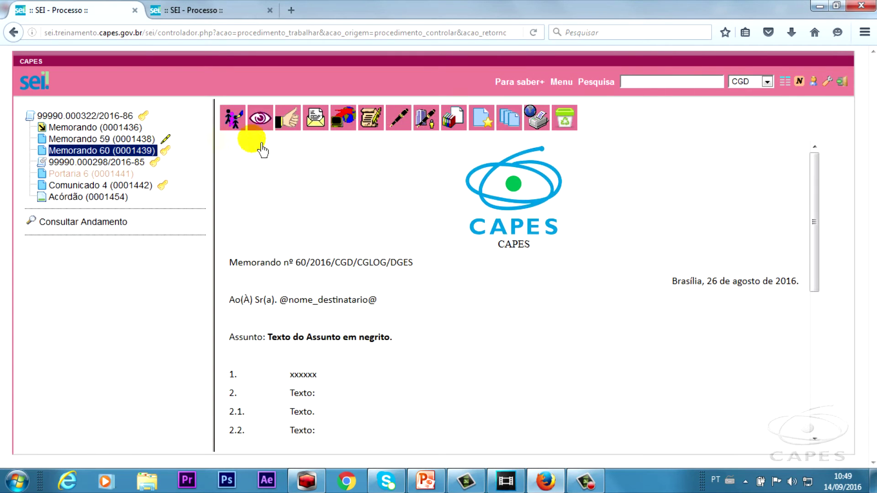
# - Include Memorando 60 in signature block 409 - Para assinatura do Coordenador-Geral de Recursos Logísticos
pyautogui.click(465, 131)
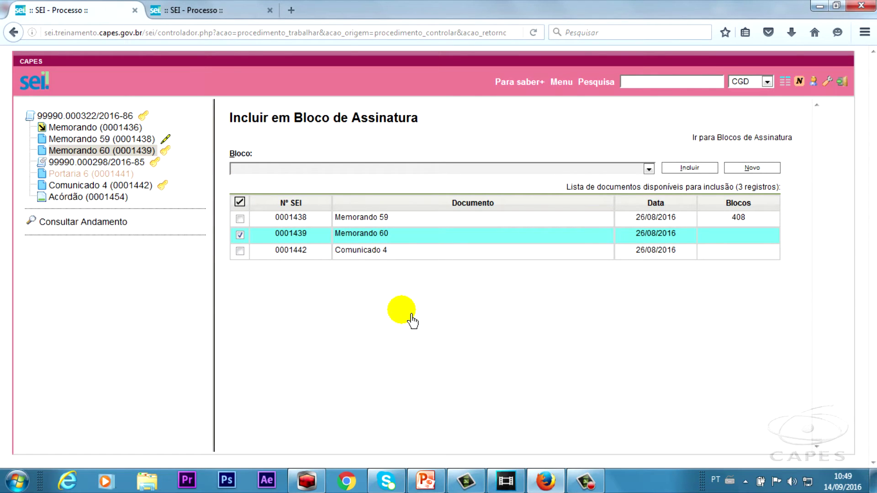
pyautogui.moveTo(691, 151); pyautogui.dragTo(795, 165)
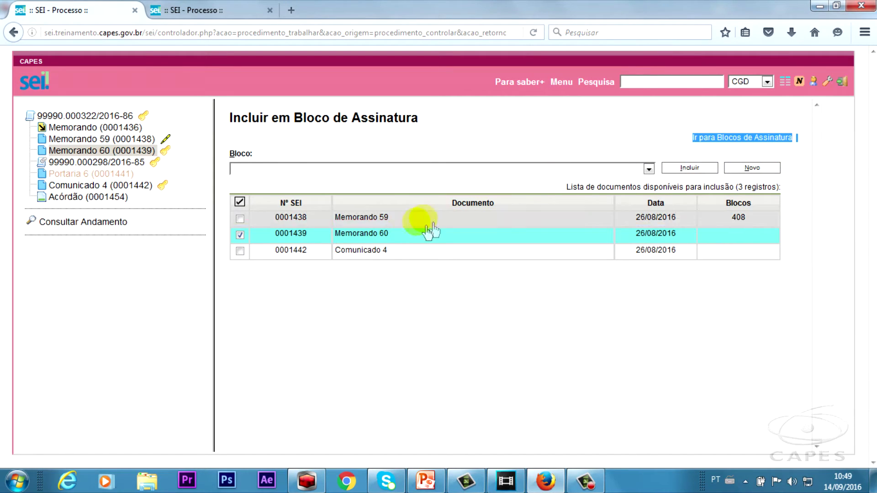
pyautogui.click(240, 251)
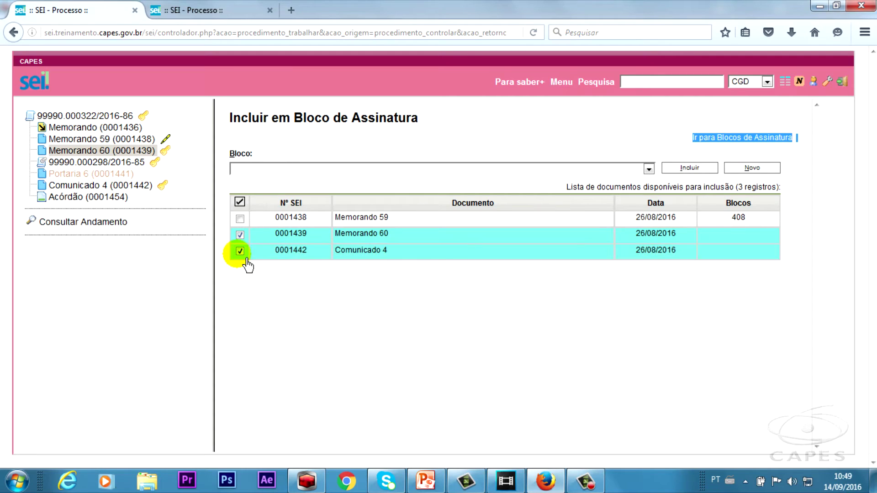
pyautogui.click(405, 170)
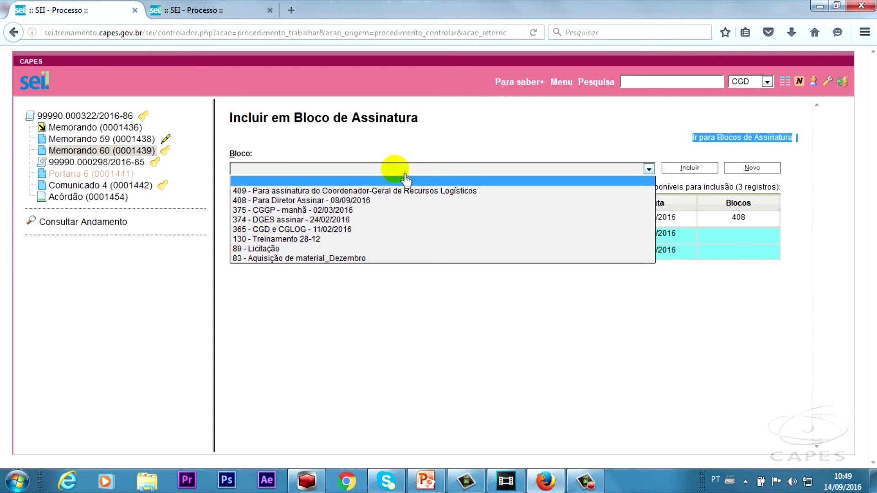
pyautogui.click(406, 191)
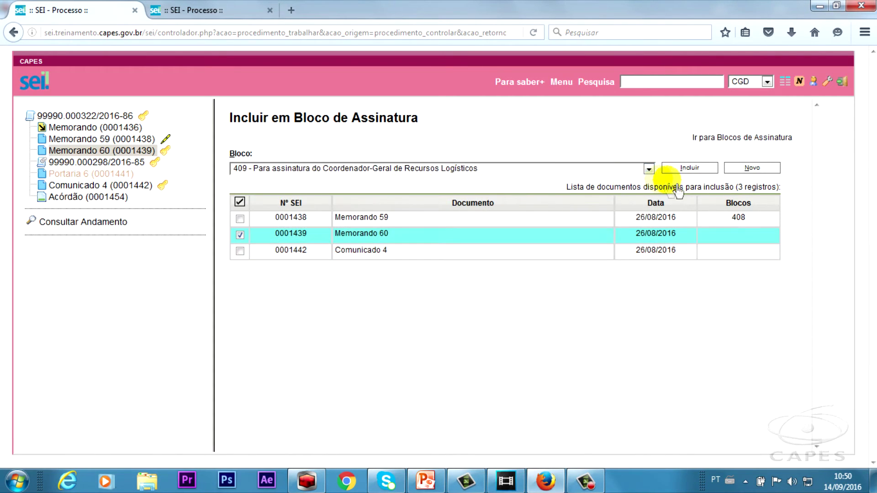
pyautogui.click(700, 173)
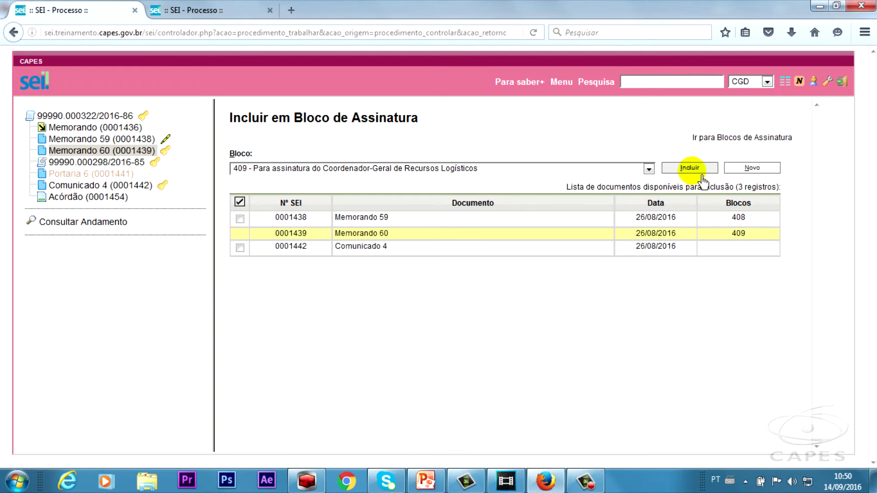
# - Go to the signature block list and review the documents contained in block 409
pyautogui.click(733, 144)
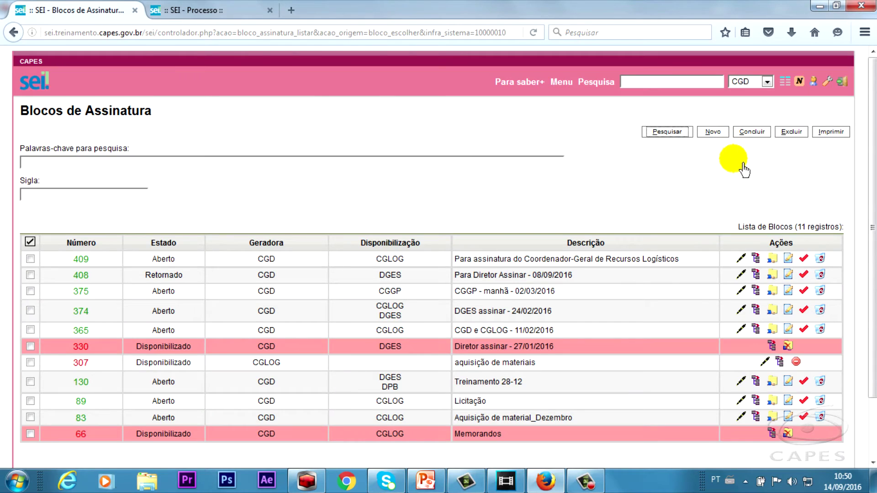
pyautogui.click(758, 259)
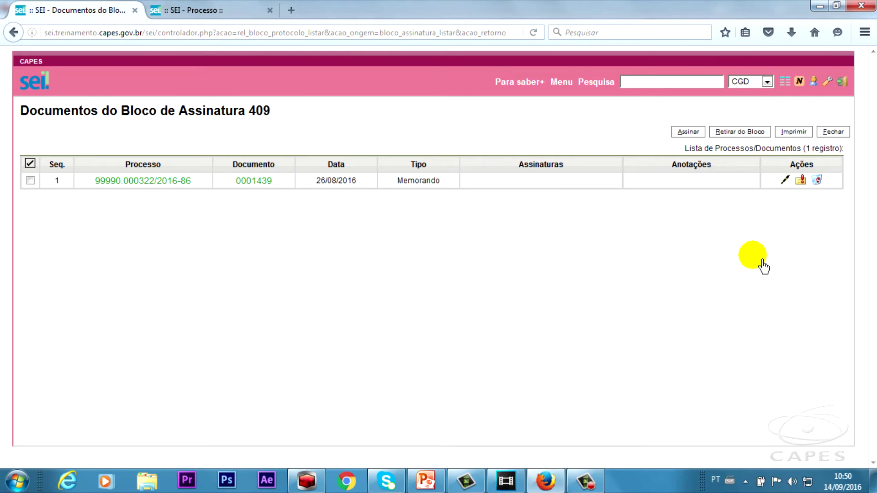
pyautogui.moveTo(112, 186); pyautogui.dragTo(324, 201)
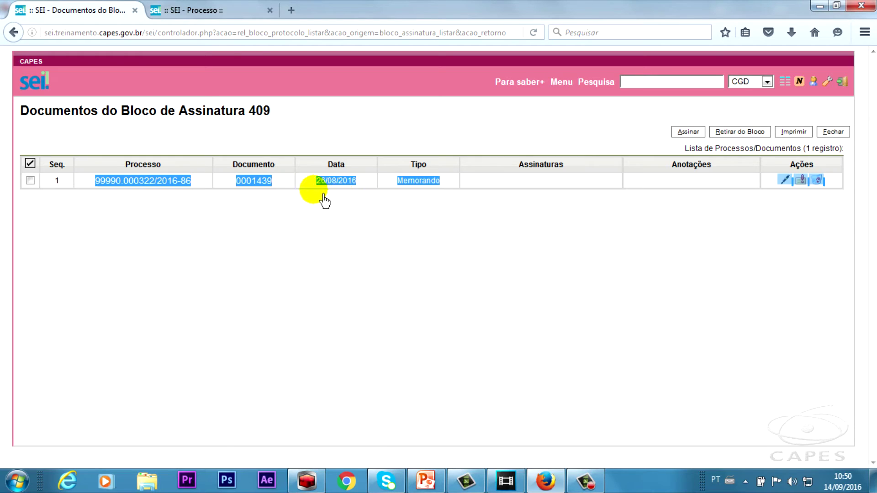
pyautogui.click(446, 237)
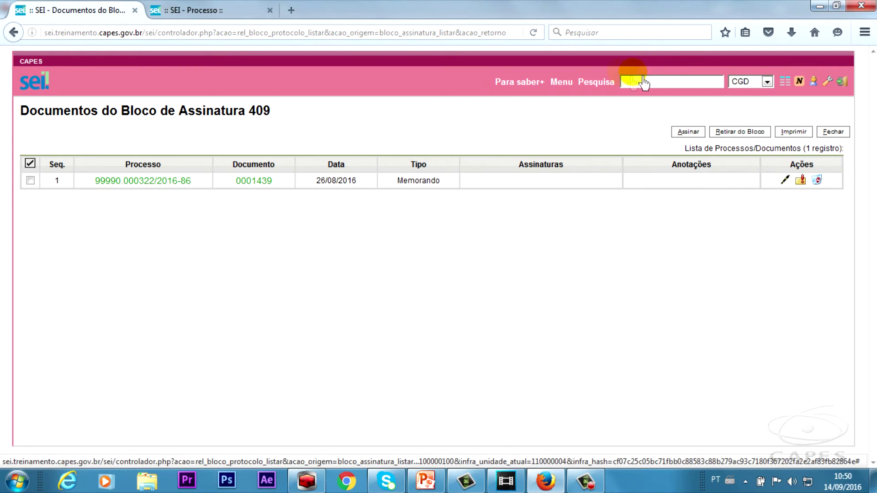
# - Return to the signature block list by way of Controle de Processos and make block 409 available to CGLOG
pyautogui.click(797, 87)
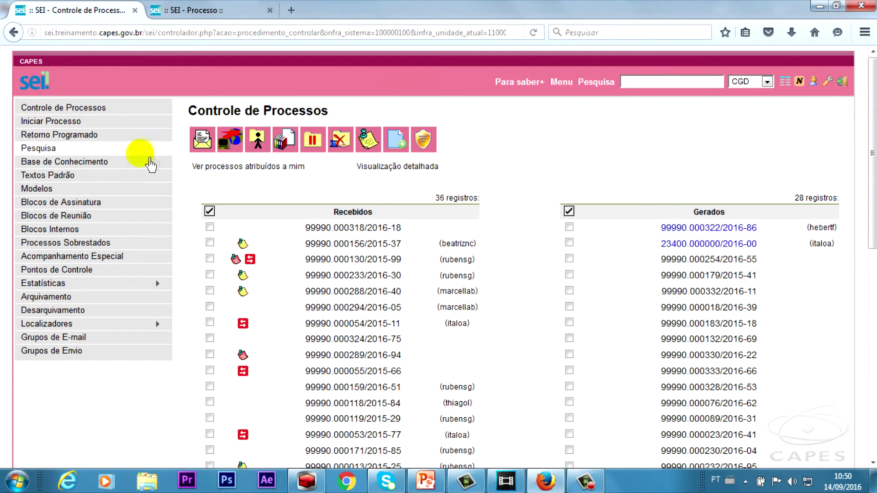
pyautogui.click(126, 207)
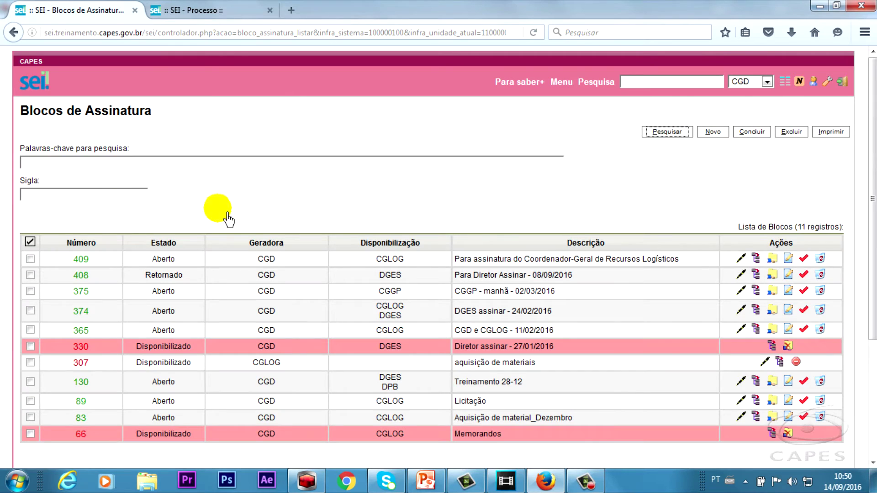
pyautogui.click(773, 263)
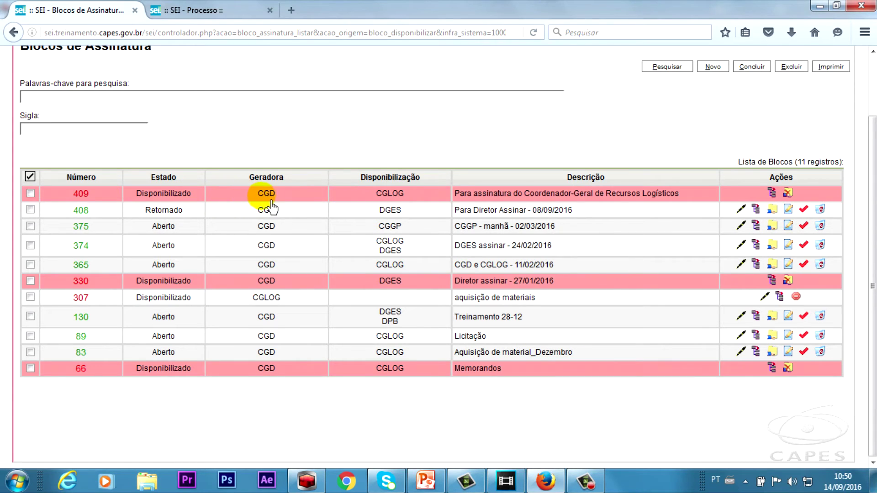
pyautogui.doubleClick(390, 194)
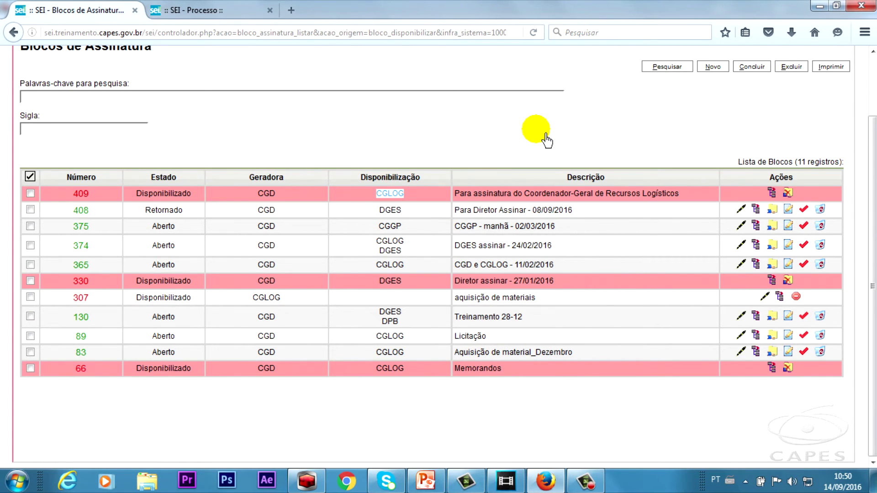
# - Cancel the availability of signature block 409 and check its state in the list
pyautogui.scroll(2, 546, 138)
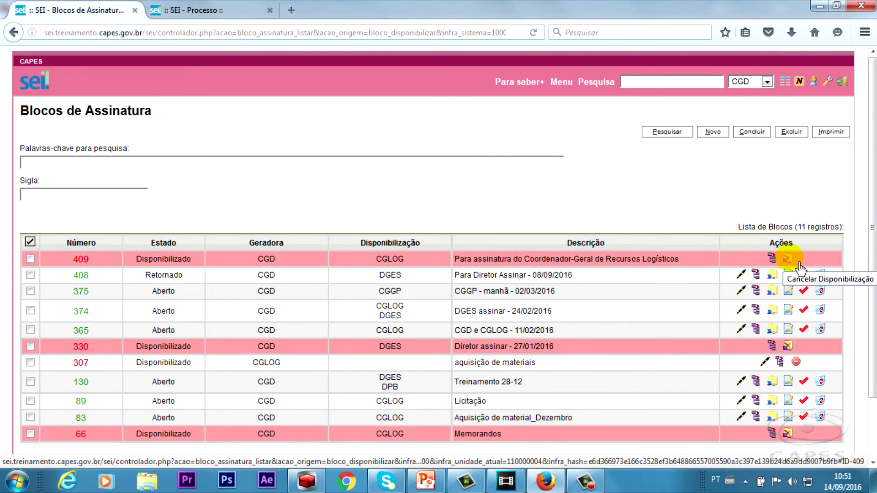
pyautogui.click(787, 258)
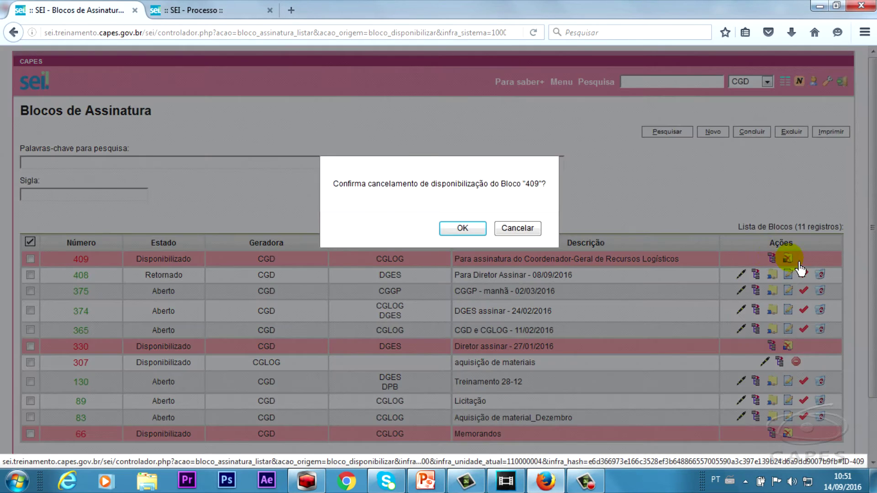
pyautogui.click(479, 233)
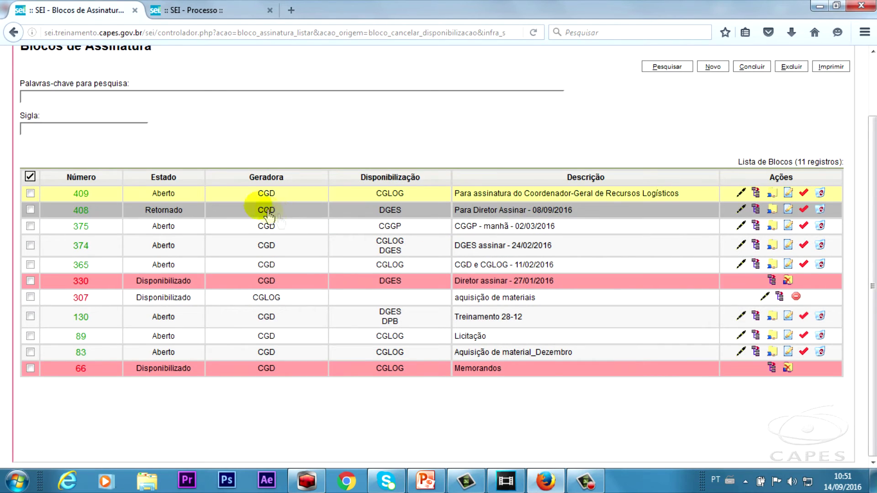
pyautogui.moveTo(190, 197); pyautogui.dragTo(151, 197)
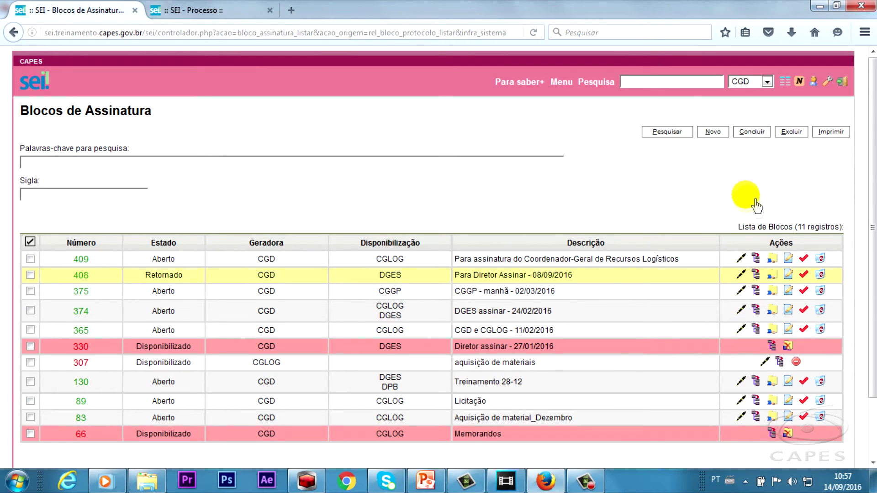
# - Sign both documents of block 408 together with the account password, and dismiss the browser's offer to remember the login
pyautogui.click(756, 275)
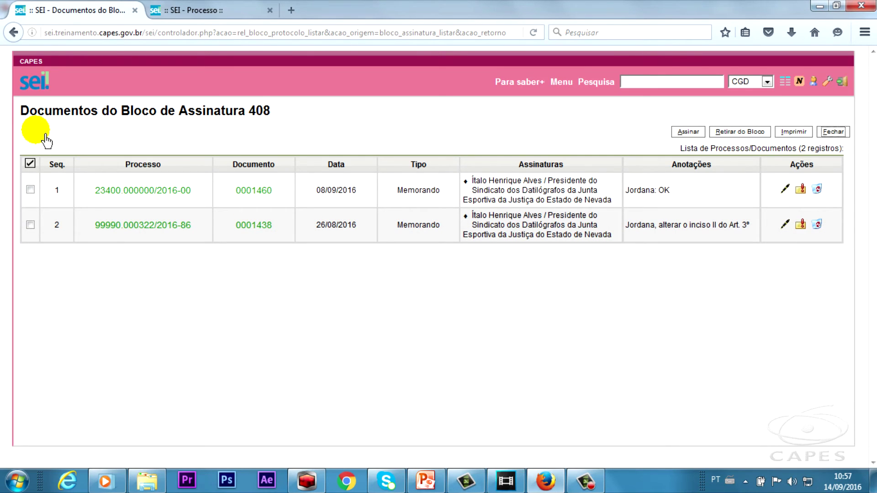
pyautogui.click(31, 163)
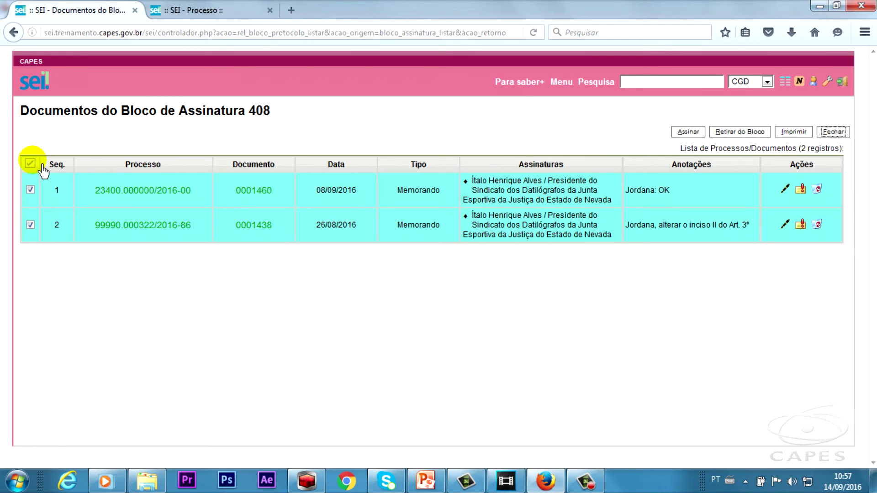
pyautogui.click(698, 142)
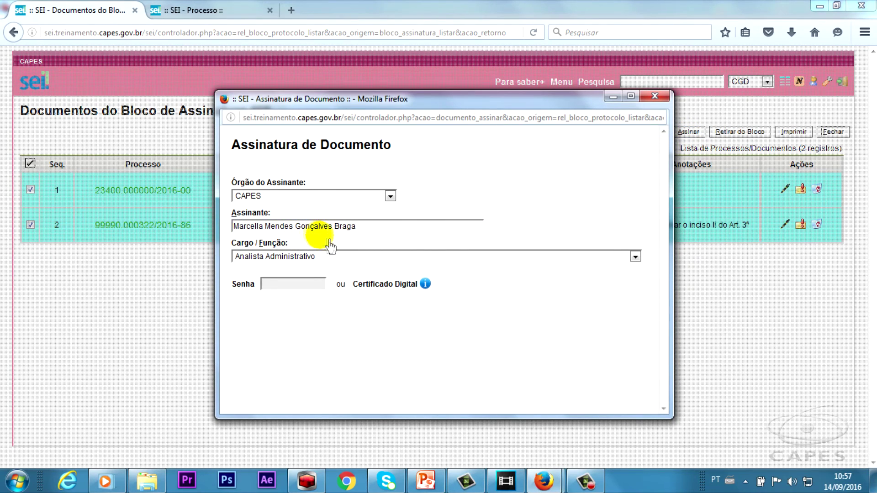
pyautogui.write('******')
pyautogui.press('Return')
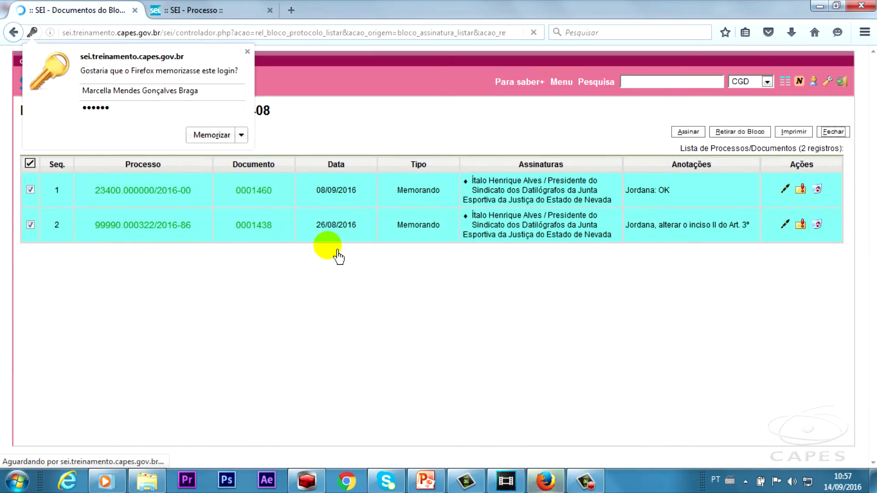
pyautogui.click(247, 51)
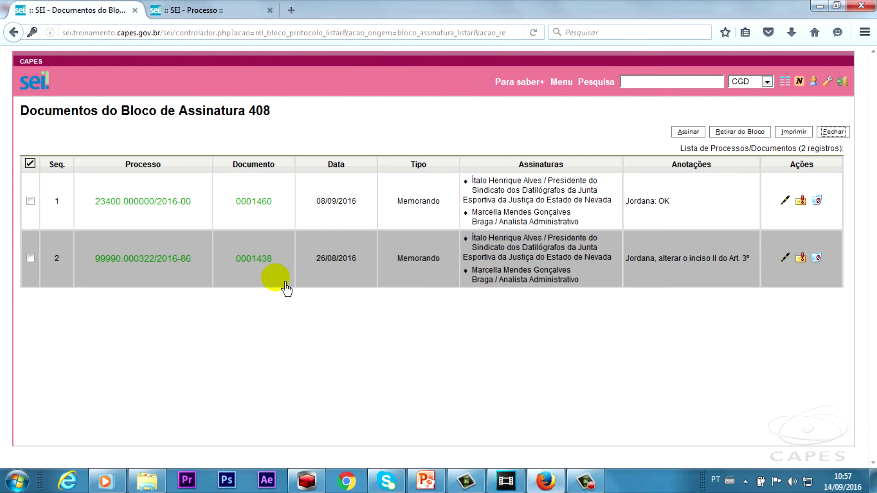
# - View process 99990.000322/2016-86 from block 408, then return to the block's documents and close them
pyautogui.click(168, 269)
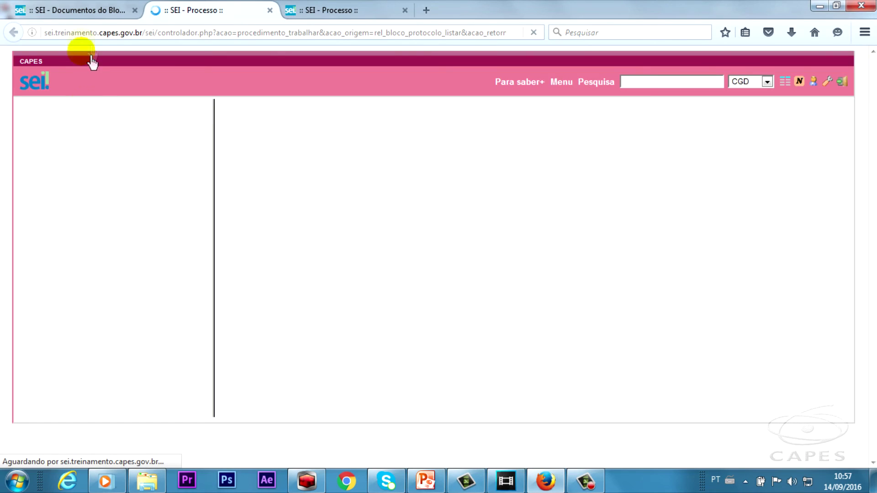
pyautogui.click(91, 14)
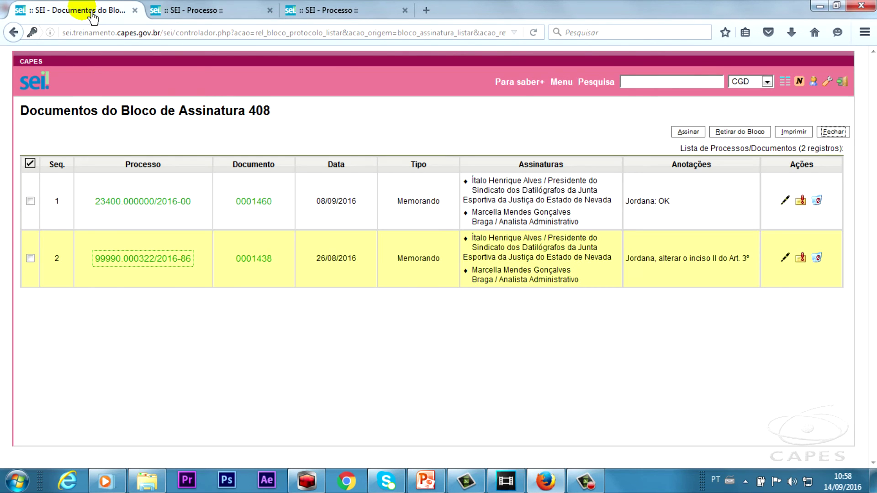
pyautogui.click(833, 132)
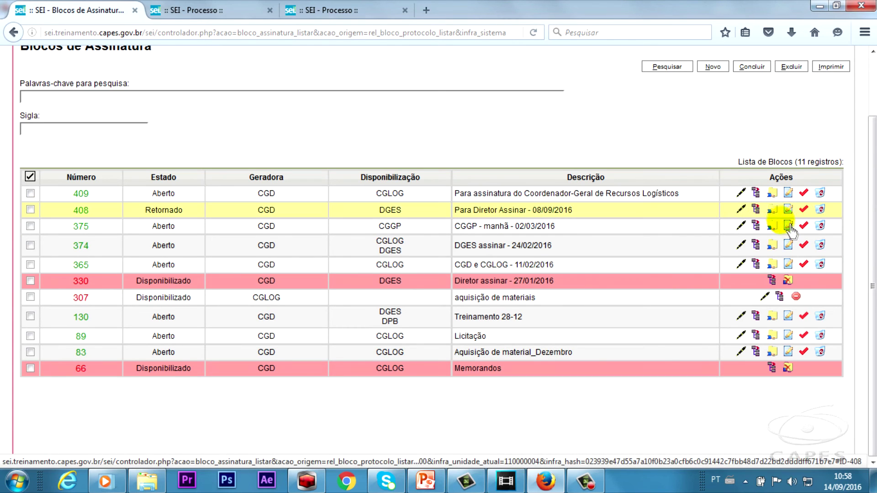
# - Return received block 307 to its originating unit and conclude block 408, confirming both operations
pyautogui.click(795, 296)
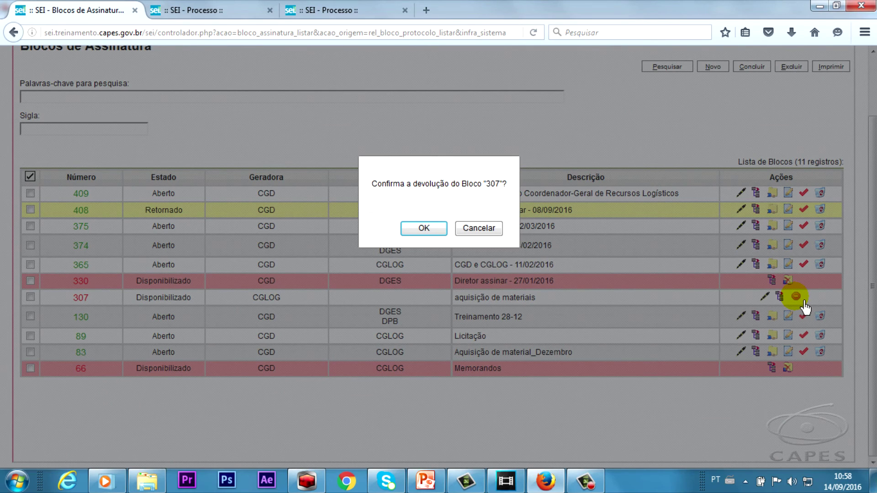
pyautogui.press('Return')
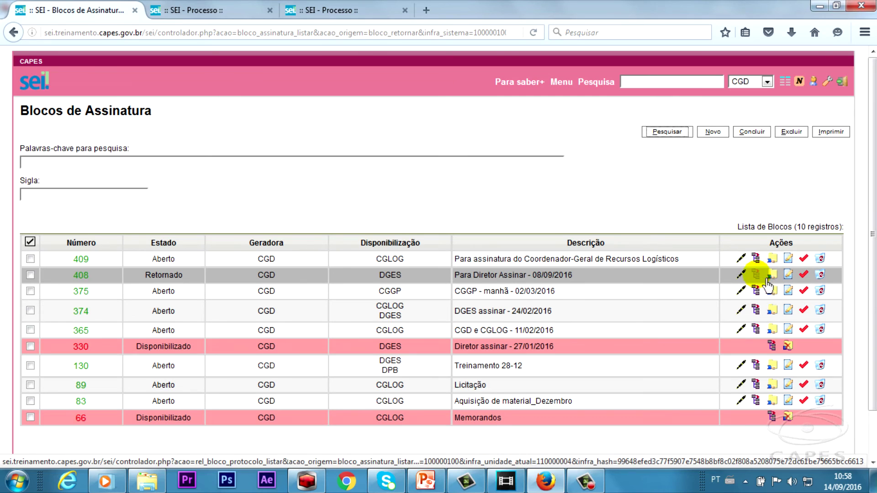
pyautogui.click(804, 275)
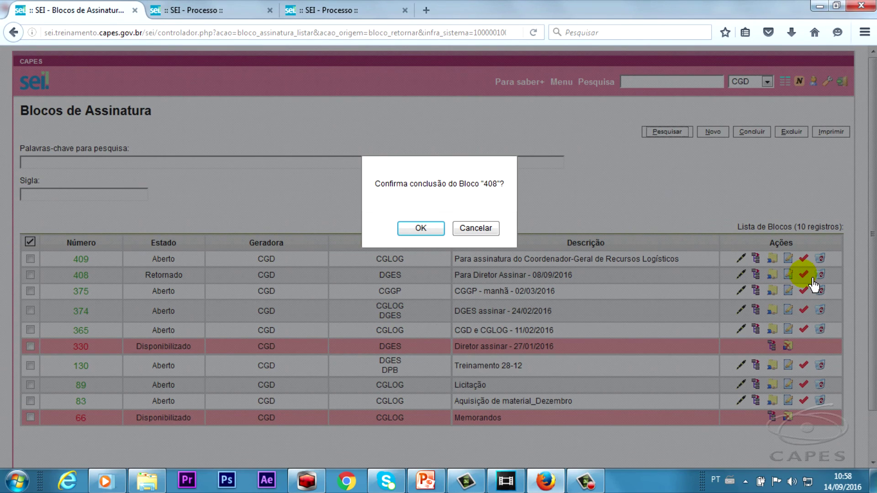
pyautogui.press('Return')
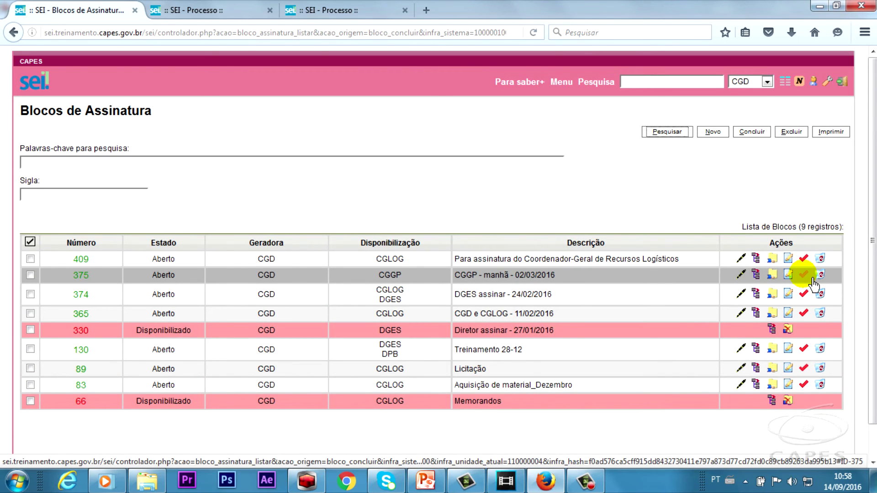
# - Search for all signature blocks, including concluded ones, and delete block 409
pyautogui.click(662, 138)
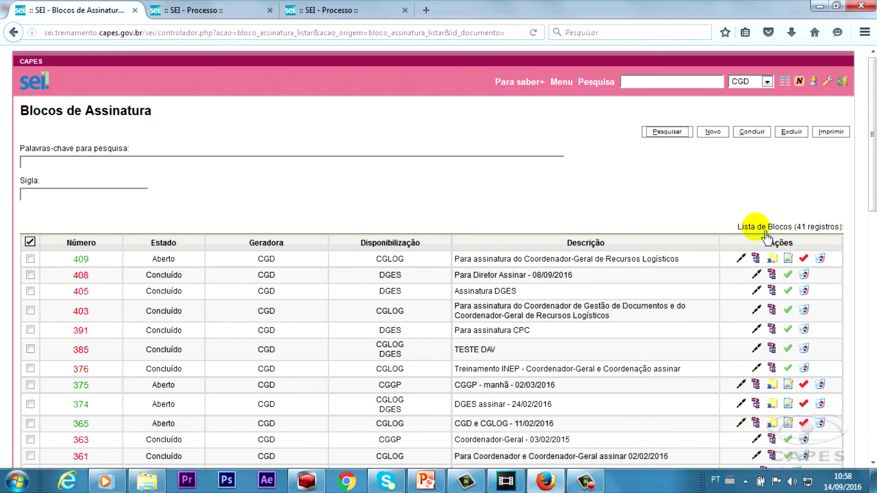
pyautogui.click(813, 259)
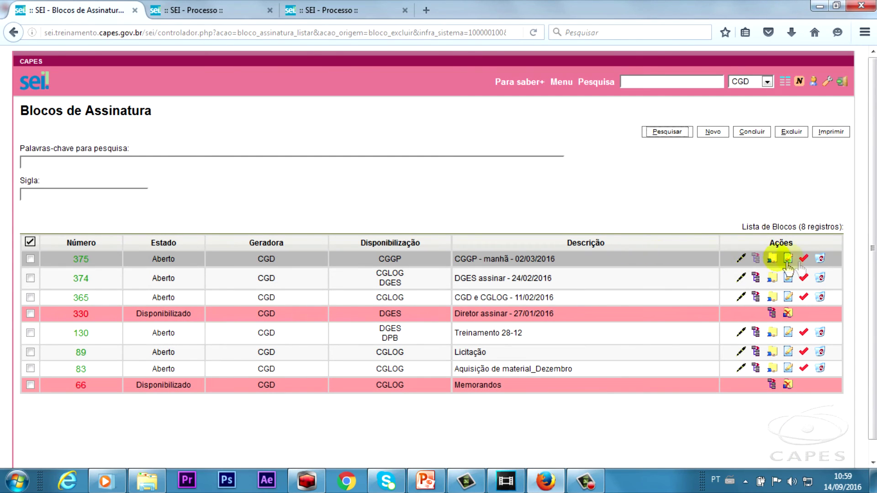
# - List all signature blocks again, open the documents of block 375 and remove document 0001279 from it
pyautogui.click(667, 133)
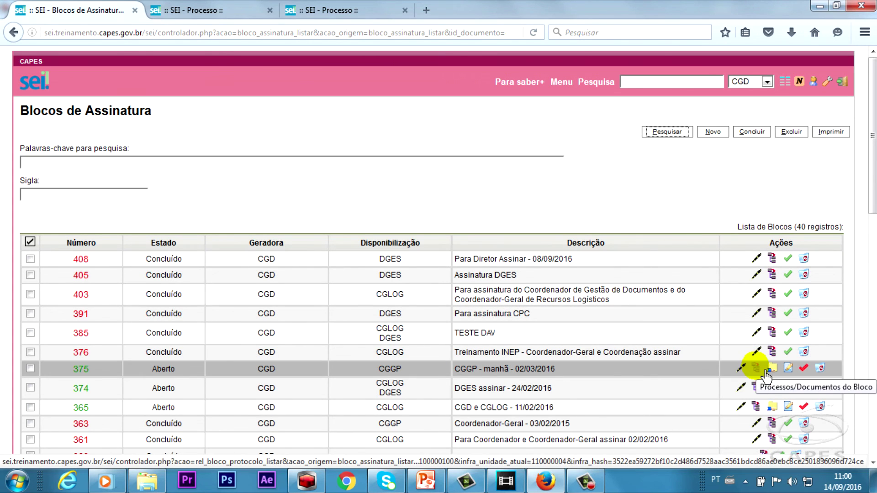
pyautogui.click(762, 370)
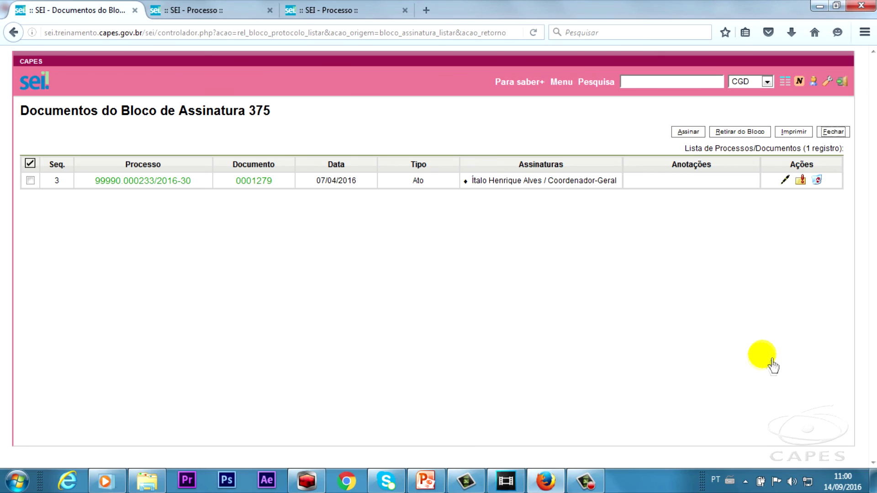
pyautogui.click(818, 181)
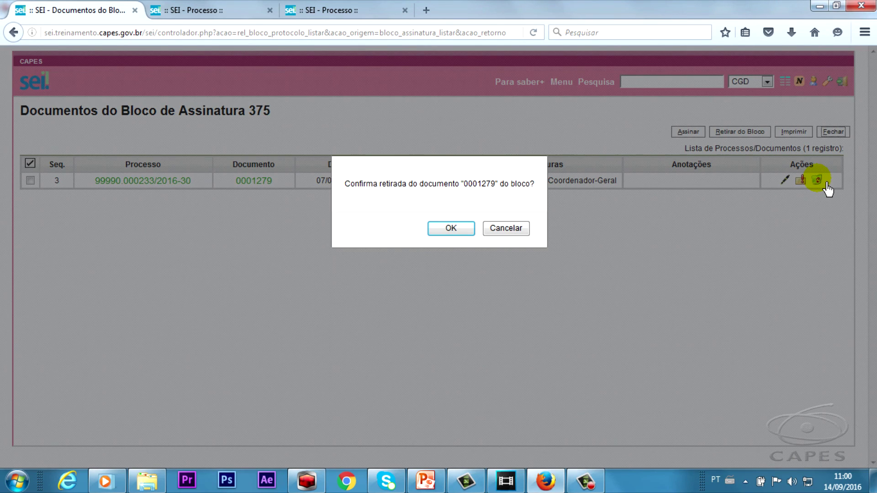
pyautogui.press('Return')
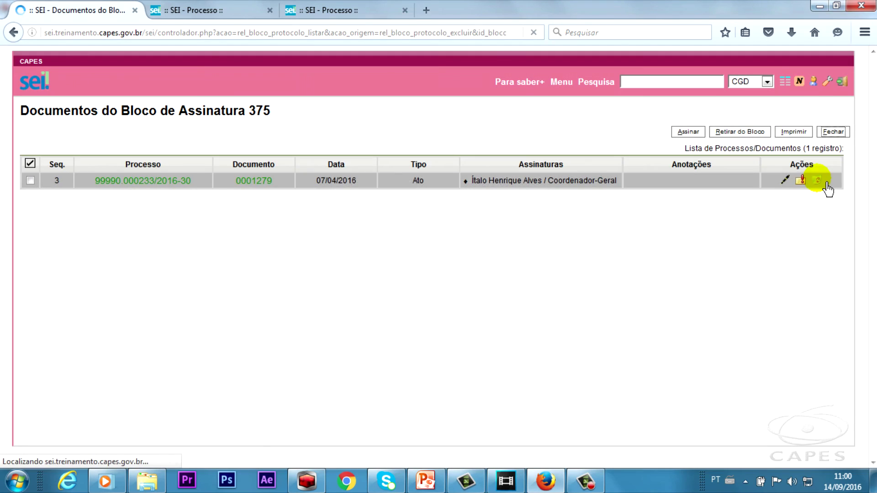